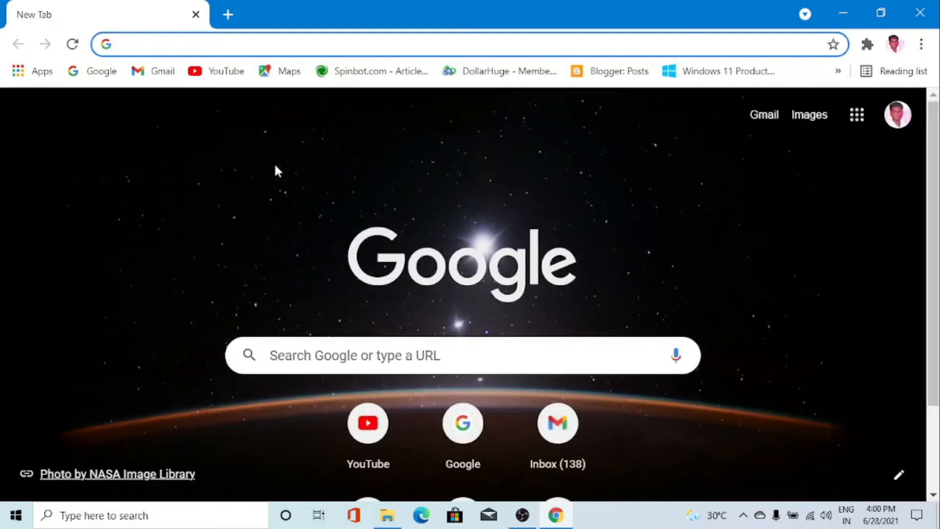
Search Google for "rufus" and open the official Rufus website at rufus.ie
{"action": "left_click", "coordinate": [326, 353]}
{"action": "type", "text": "ru"}
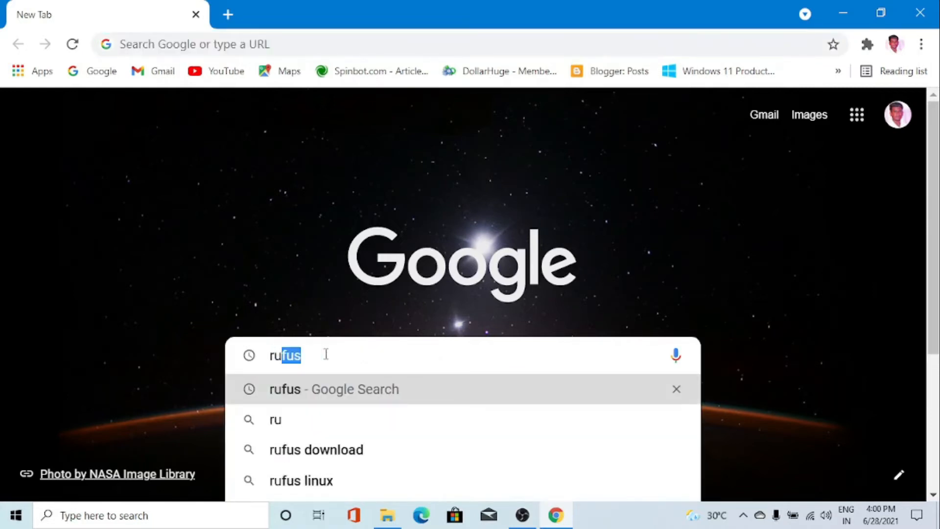
{"action": "type", "text": "fus"}
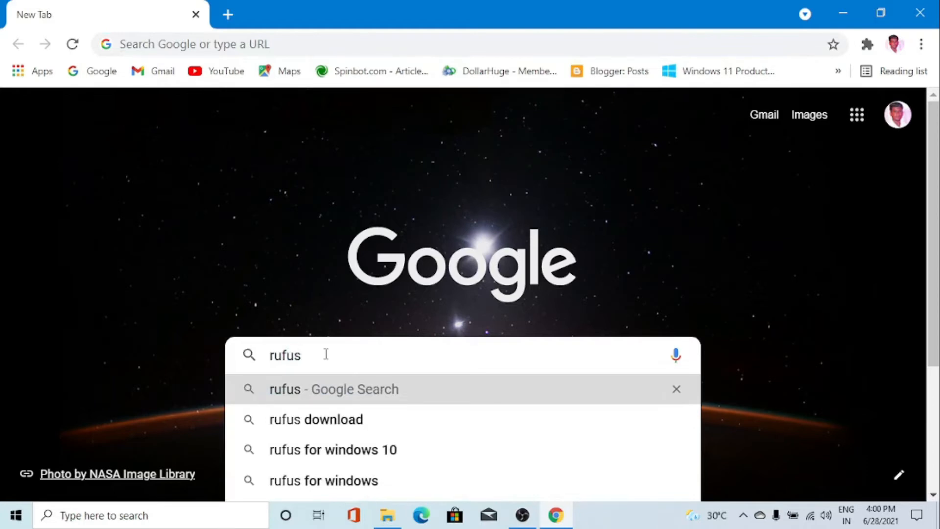
{"action": "key", "text": "Return"}
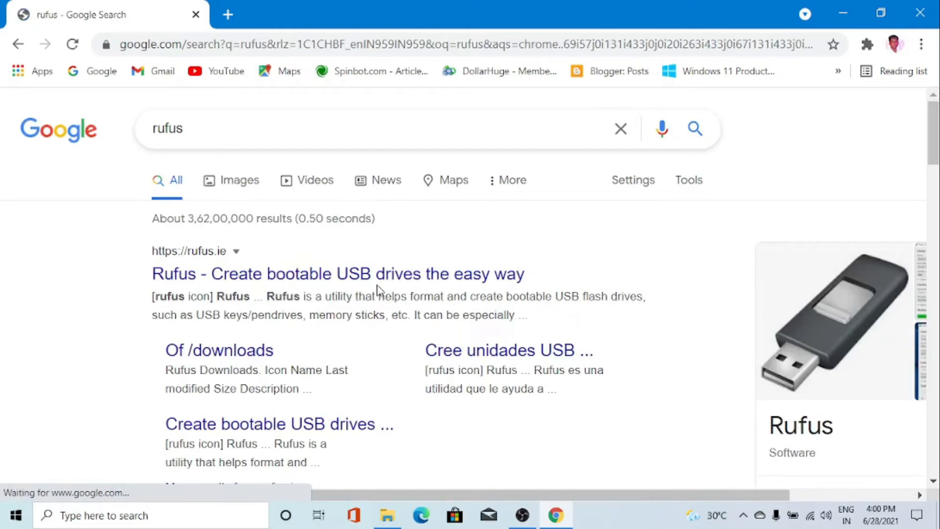
{"action": "left_click", "coordinate": [345, 274]}
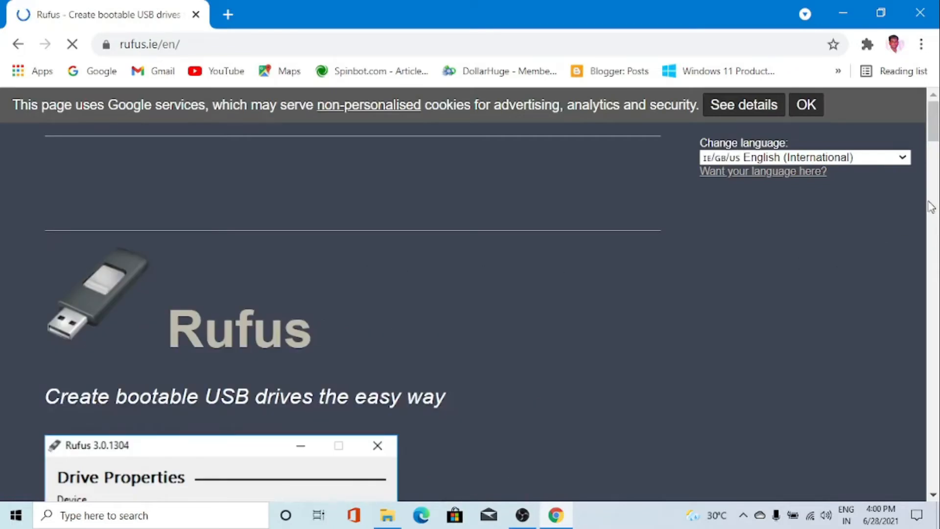
Download Rufus 3.14 from the site's Download section and show rufus-3.14.exe in its folder
{"action": "left_click_drag", "start_coordinate": [936, 122], "coordinate": [936, 225]}
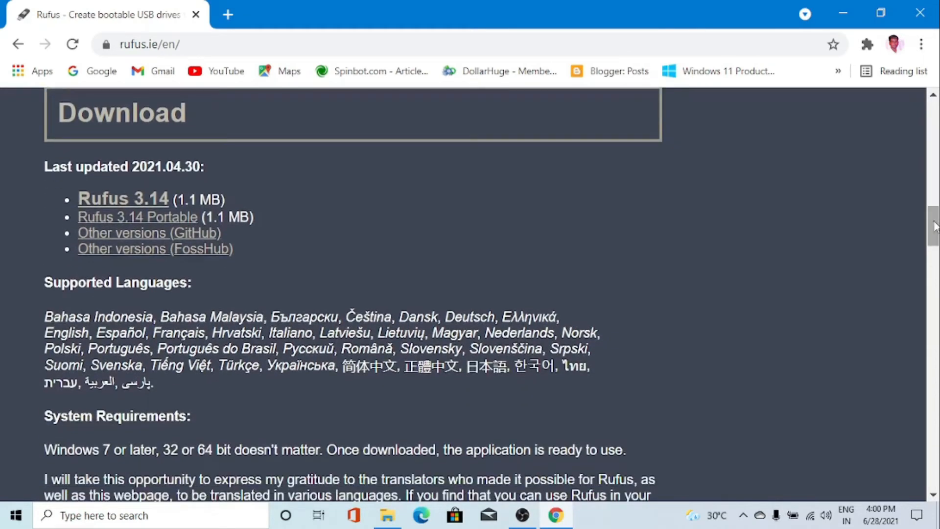
{"action": "left_click", "coordinate": [157, 202]}
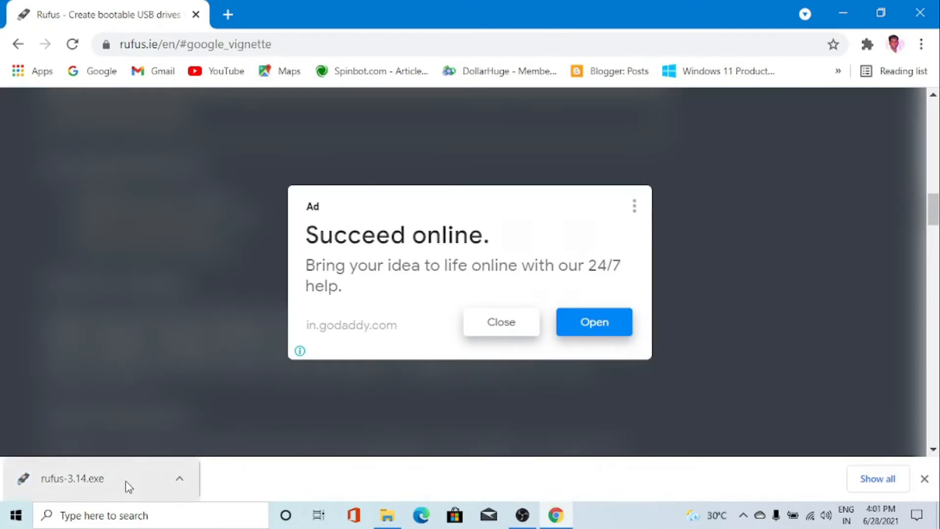
{"action": "left_click", "coordinate": [180, 479]}
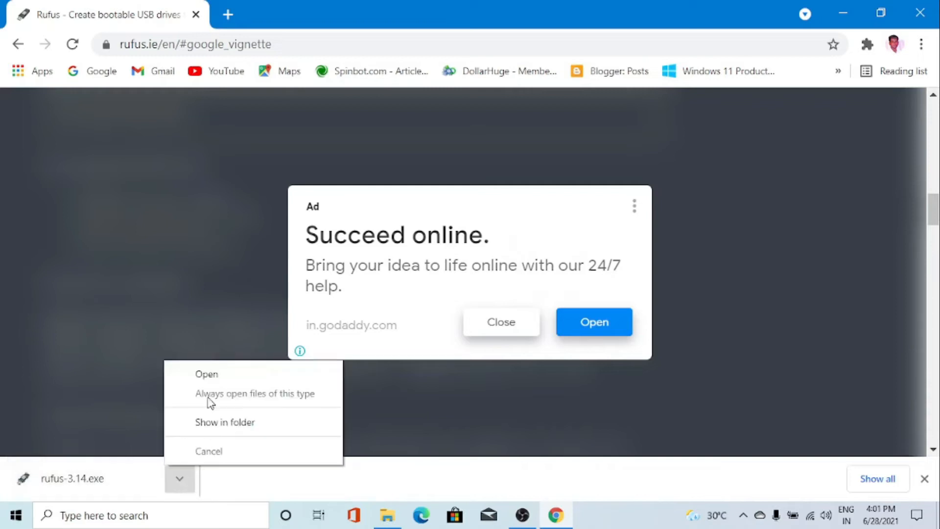
{"action": "left_click", "coordinate": [206, 421]}
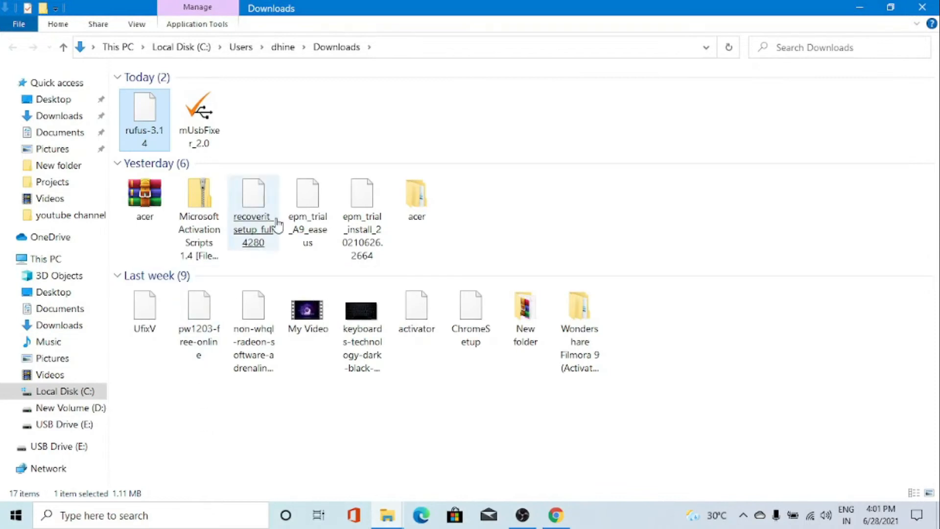
Refresh the Downloads folder and run rufus-3.14 as administrator
{"action": "right_click", "coordinate": [777, 258]}
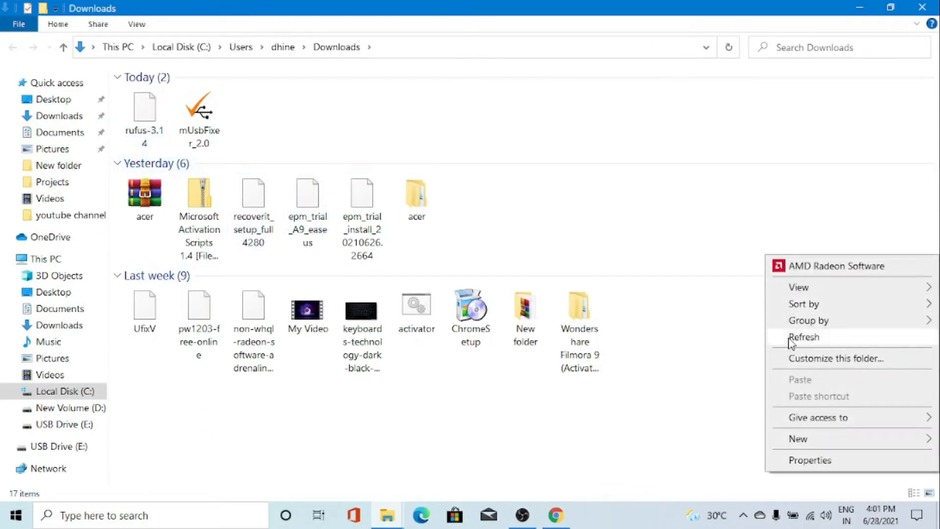
{"action": "left_click", "coordinate": [779, 338]}
{"action": "left_click", "coordinate": [133, 137]}
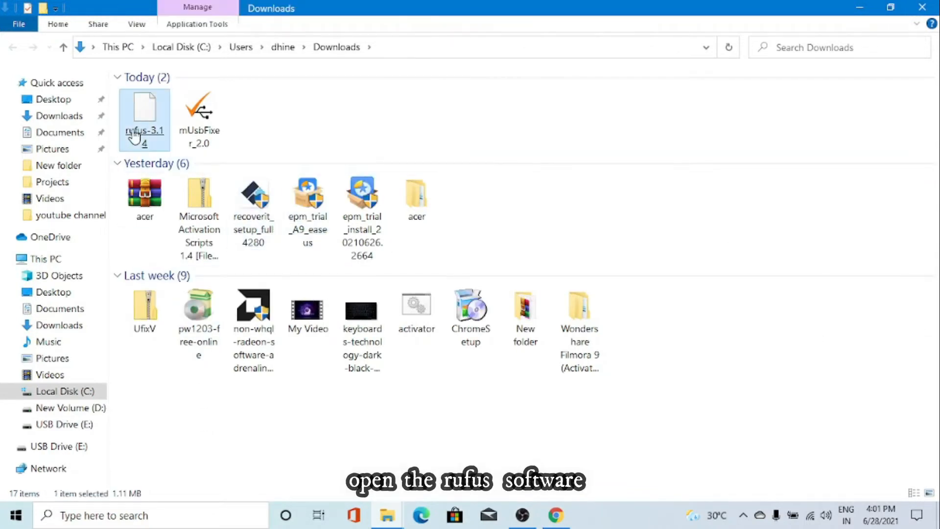
{"action": "right_click", "coordinate": [134, 136]}
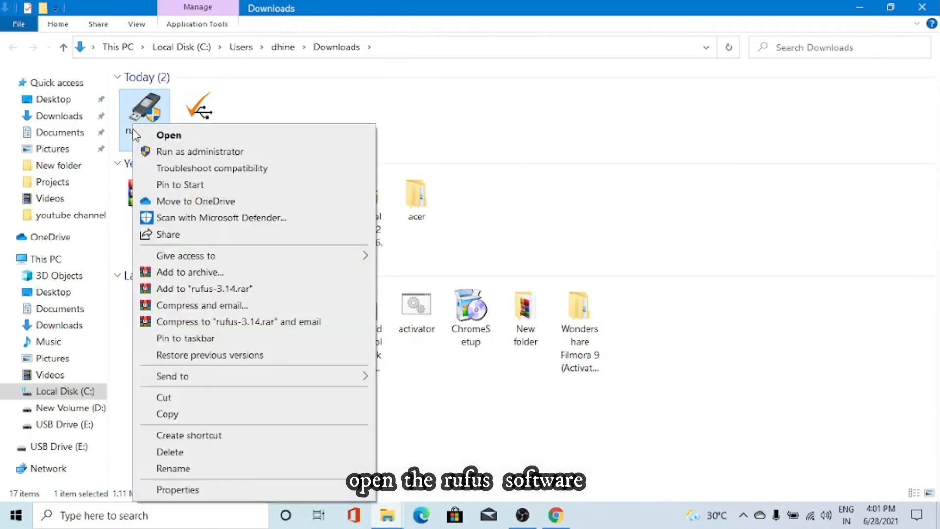
{"action": "left_click", "coordinate": [159, 153]}
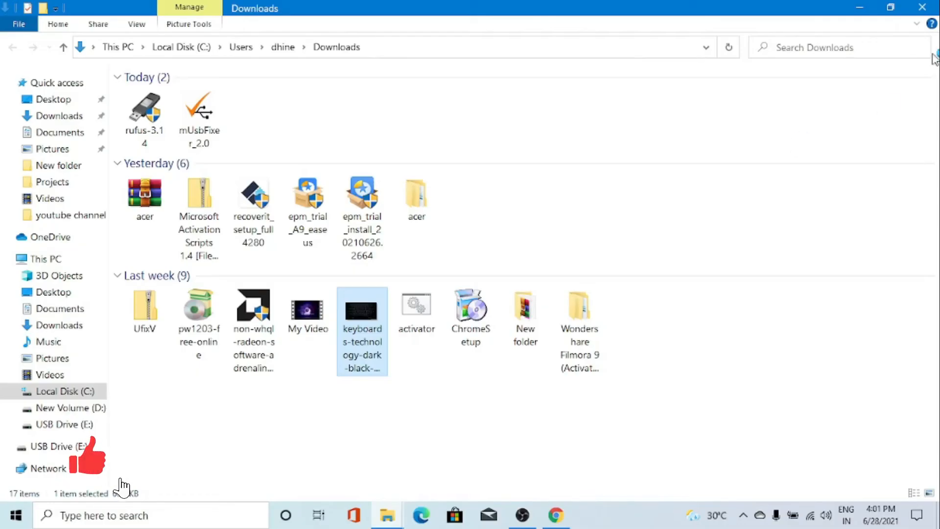
Allow Rufus to check for updates online, clearing the Downloads and browser windows away so Rufus stands alone on the desktop
{"action": "left_click", "coordinate": [922, 7]}
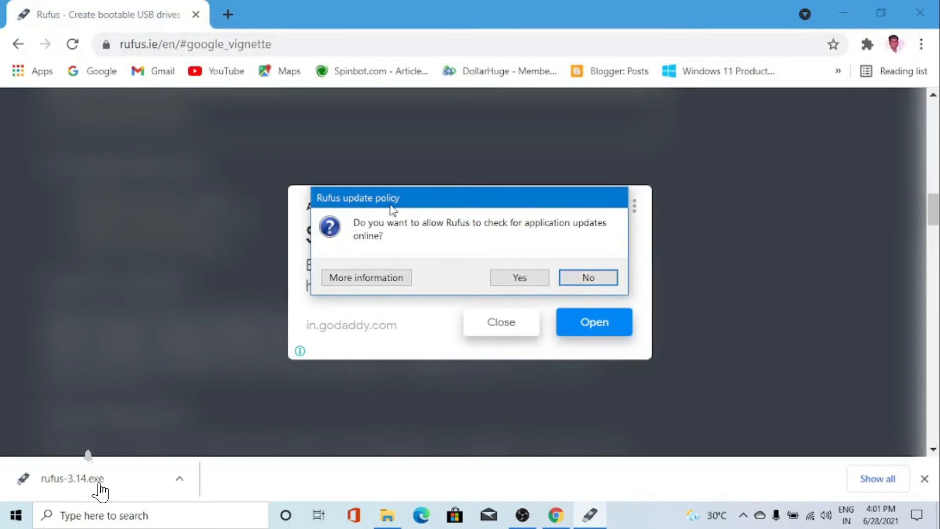
{"action": "left_click", "coordinate": [518, 277]}
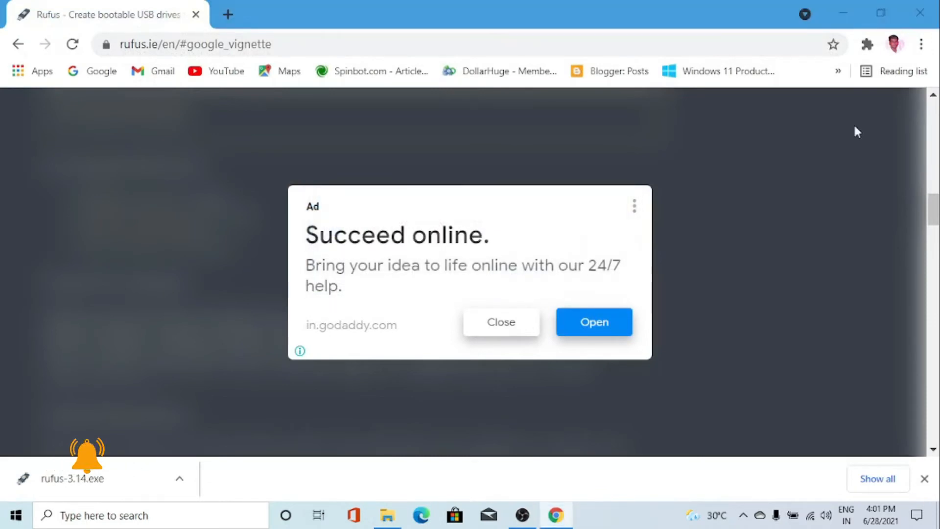
{"action": "left_click", "coordinate": [843, 13]}
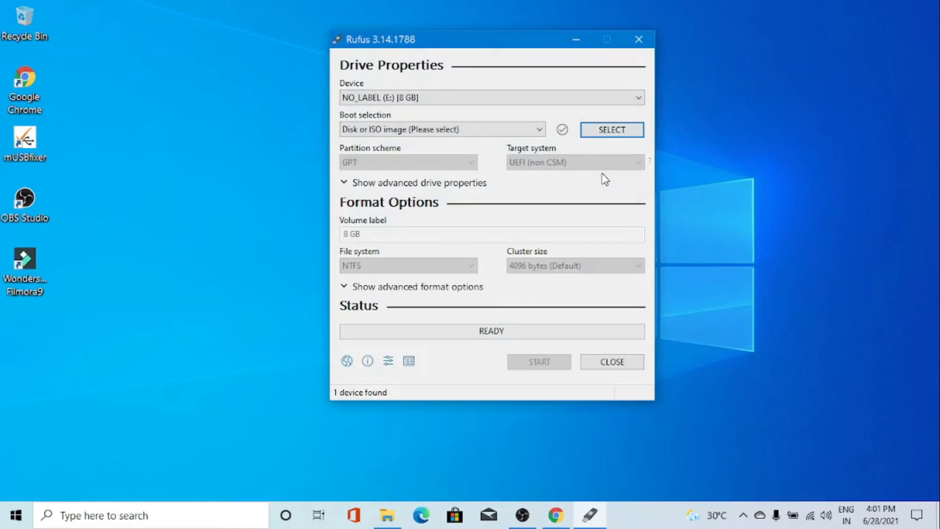
{"action": "right_click", "coordinate": [724, 157]}
{"action": "left_click", "coordinate": [735, 223]}
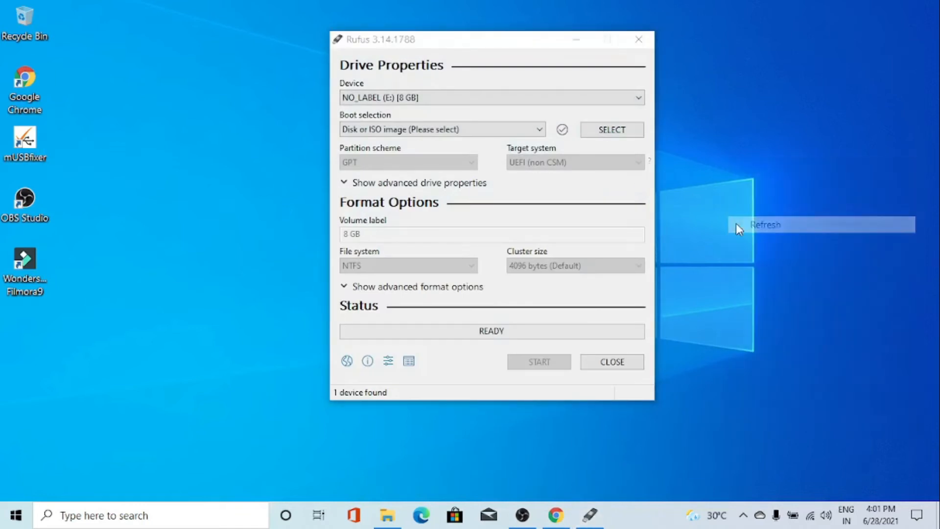
{"action": "left_click_drag", "start_coordinate": [449, 47], "coordinate": [442, 69]}
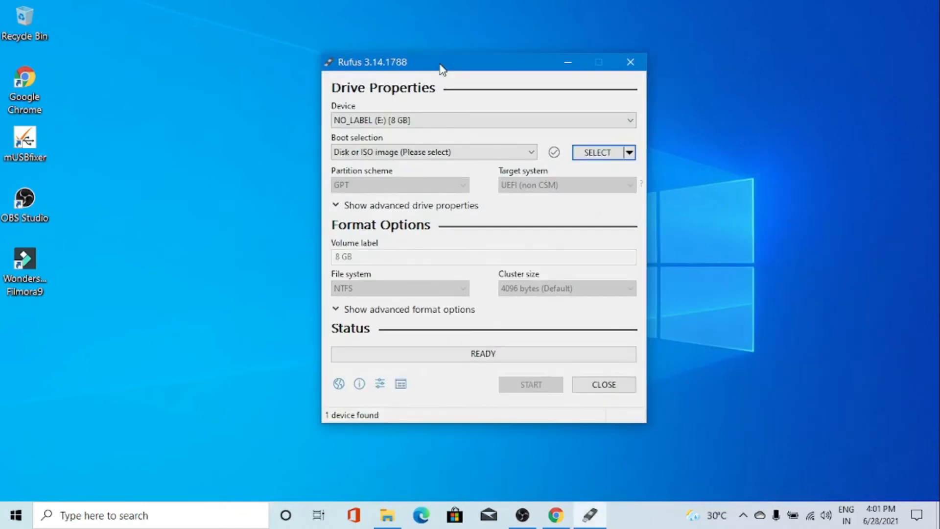
Review the device and boot selection choices, keeping NO_LABEL (E:) [8 GB] and Disk or ISO image
{"action": "left_click", "coordinate": [460, 121]}
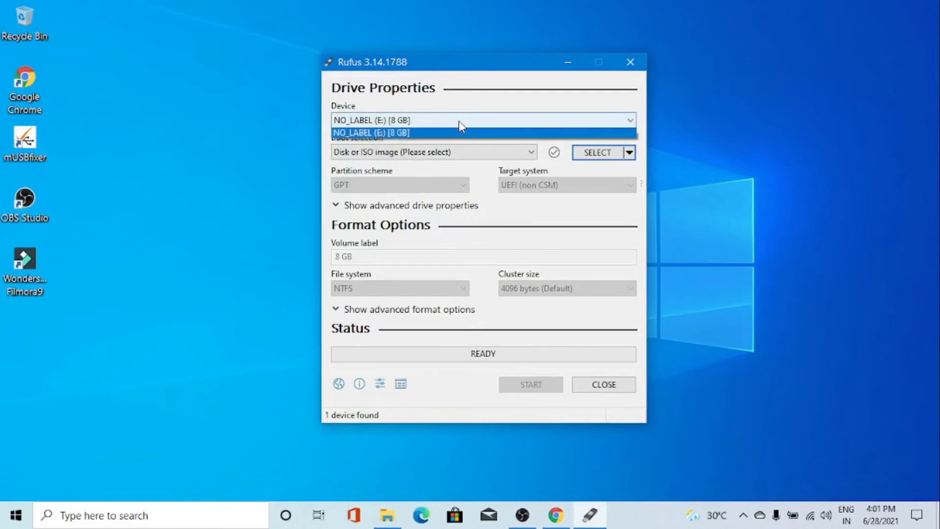
{"action": "left_click", "coordinate": [432, 123]}
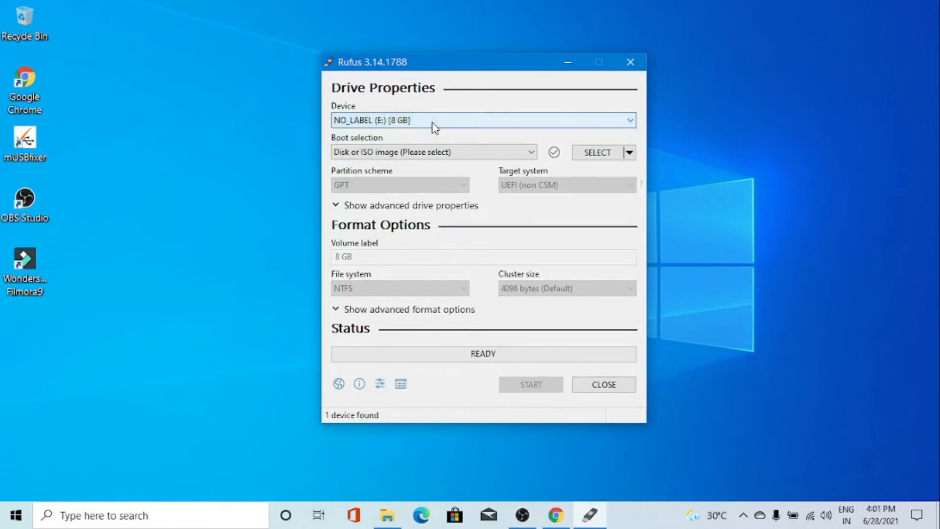
{"action": "left_click", "coordinate": [433, 156]}
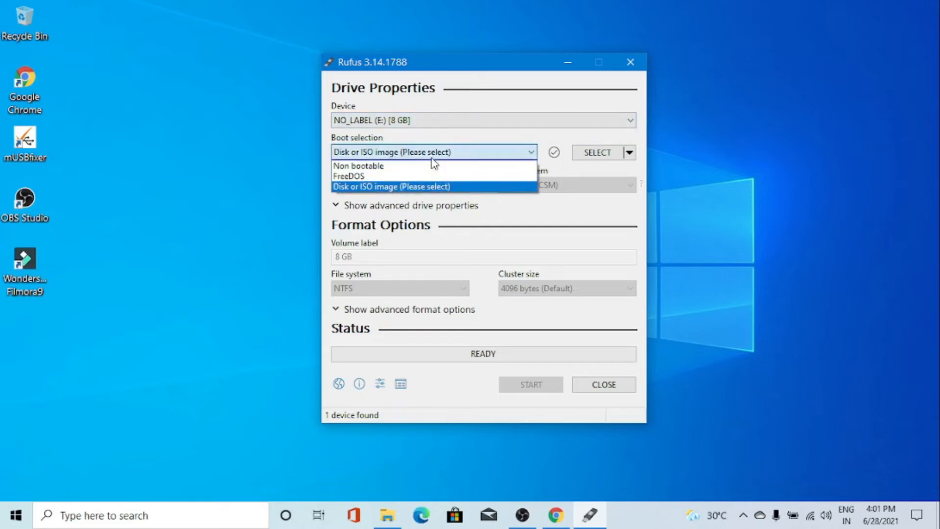
{"action": "left_click", "coordinate": [431, 158]}
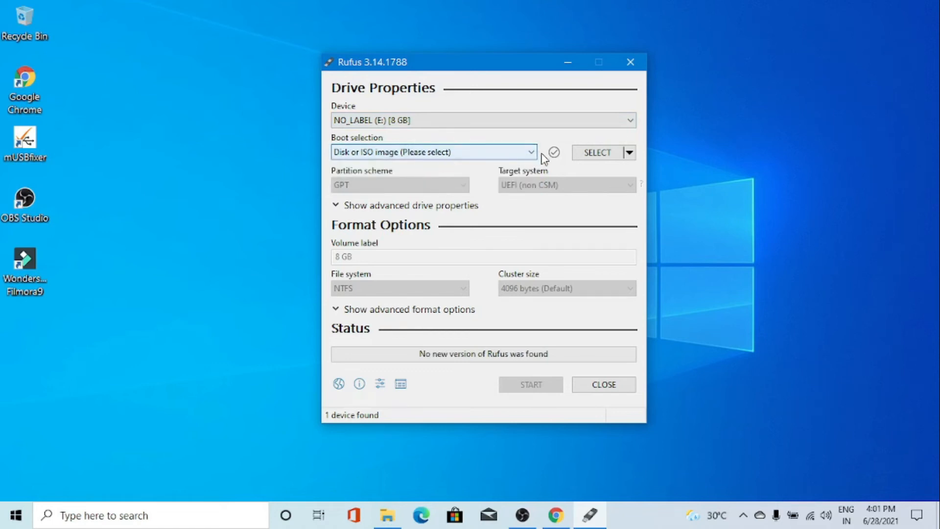
Load the 21996.1.210529-1541.co_release_CLIENT_CONSUMER_x64FRE_en-us (1).iso image from New Volume (D:) as the boot image
{"action": "left_click", "coordinate": [591, 158]}
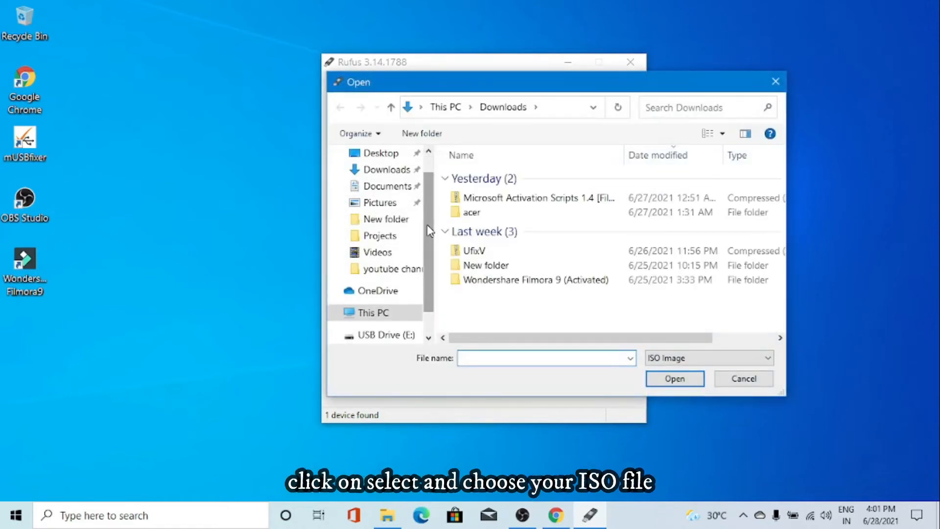
{"action": "left_click", "coordinate": [369, 280]}
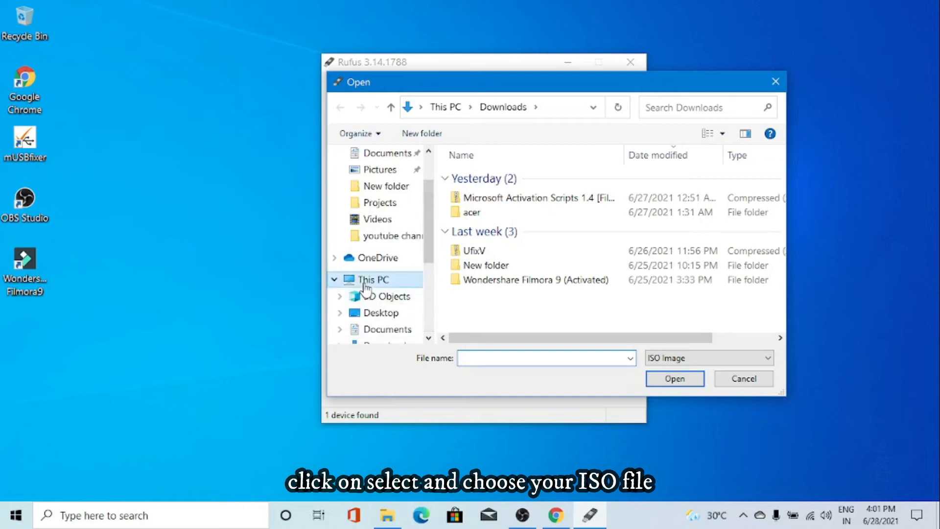
{"action": "left_click_drag", "start_coordinate": [783, 196], "coordinate": [788, 287]}
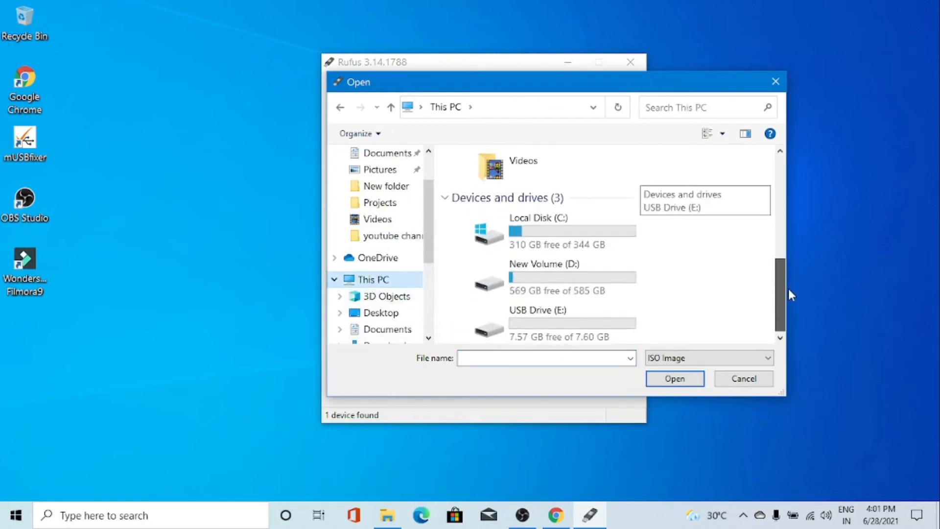
{"action": "double_click", "coordinate": [557, 283]}
{"action": "left_click", "coordinate": [507, 221]}
{"action": "double_click", "coordinate": [507, 222]}
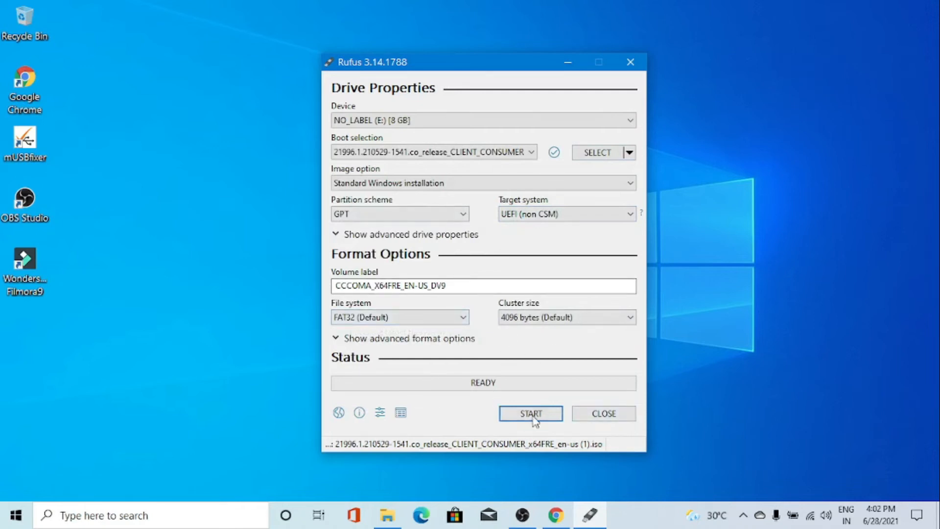
Set the file system to NTFS and start writing the USB drive, accepting that all its data is destroyed
{"action": "left_click", "coordinate": [427, 318]}
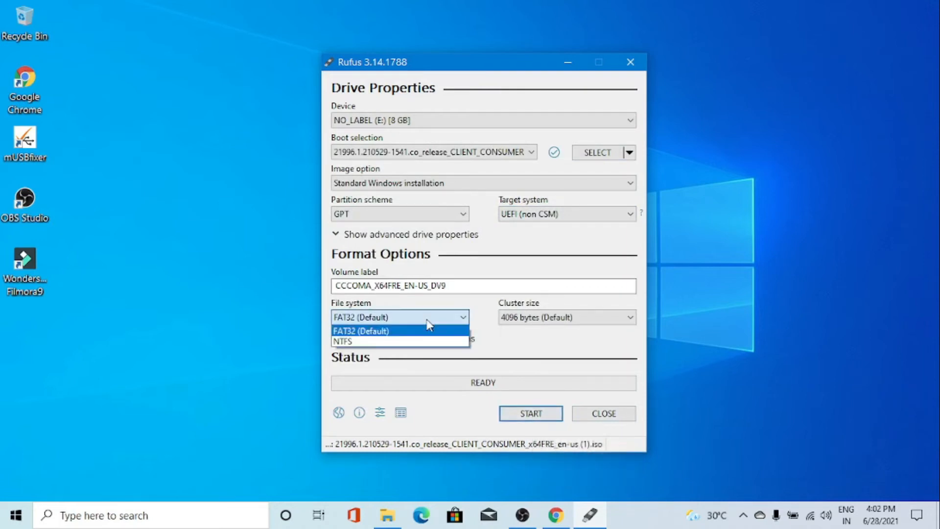
{"action": "left_click", "coordinate": [414, 342]}
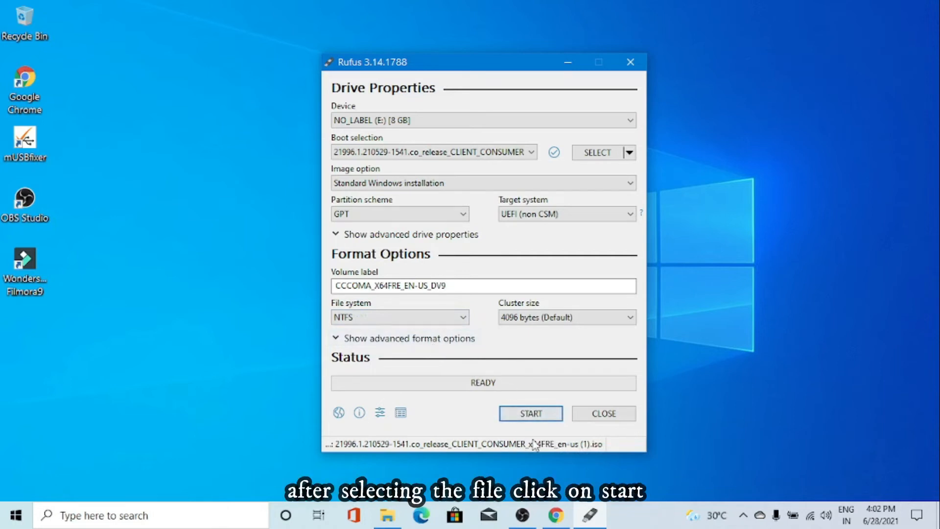
{"action": "left_click", "coordinate": [539, 415]}
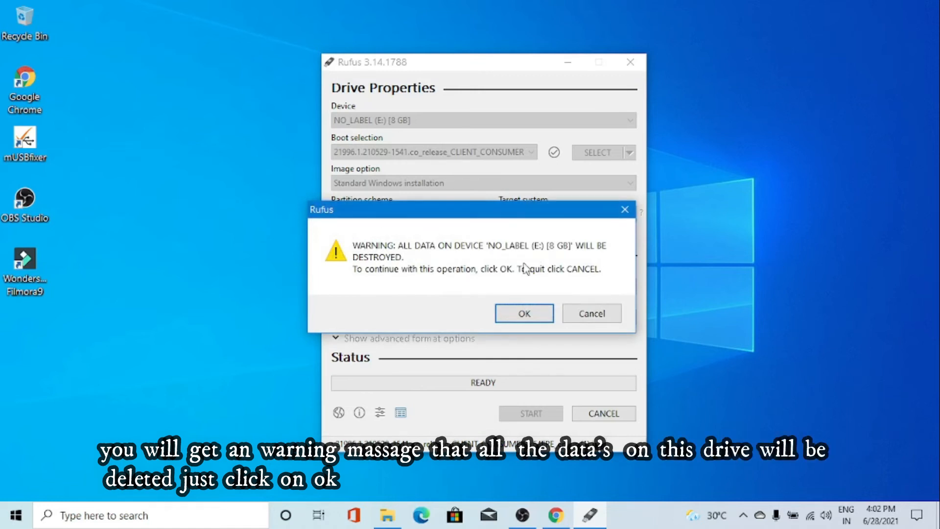
{"action": "left_click", "coordinate": [518, 309]}
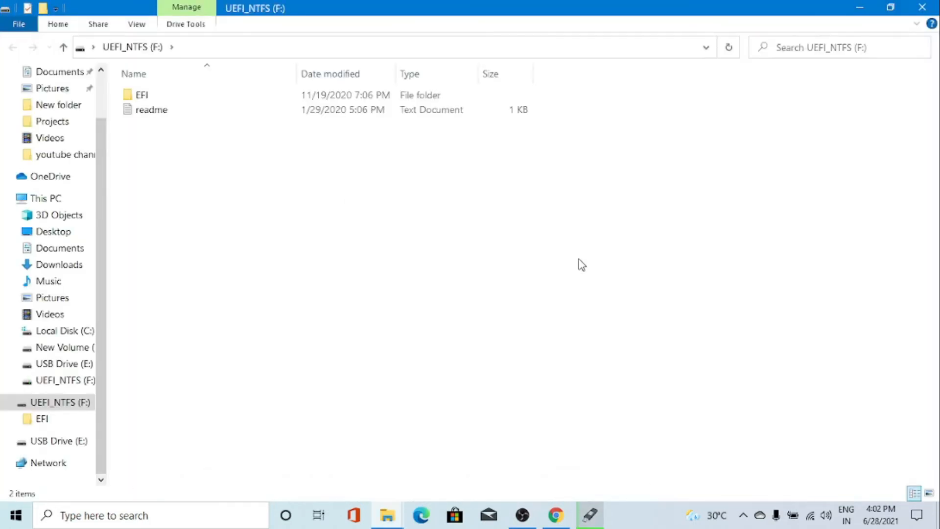
Close the UEFI_NTFS (F:) window and minimize the CCCOMA_X64FRE_EN-US_DV9 (E:) window
{"action": "left_click", "coordinate": [917, 11]}
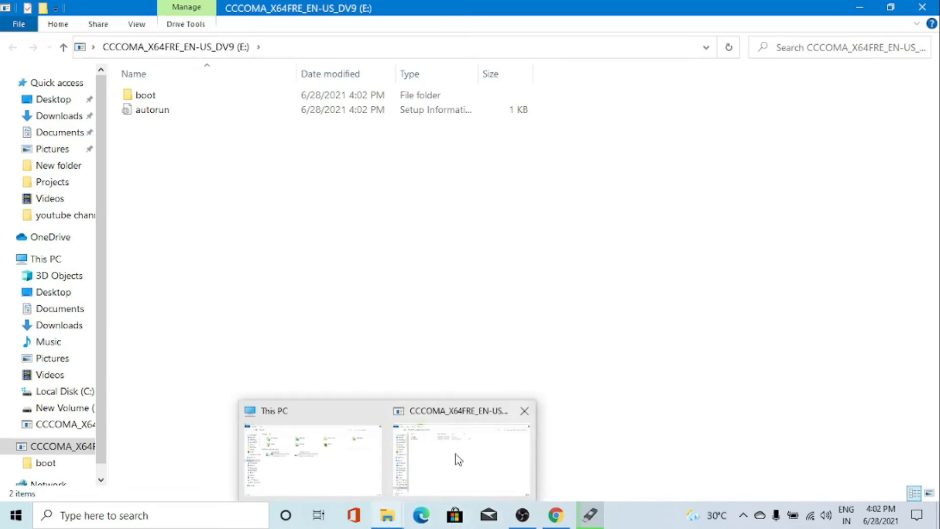
{"action": "left_click", "coordinate": [860, 8]}
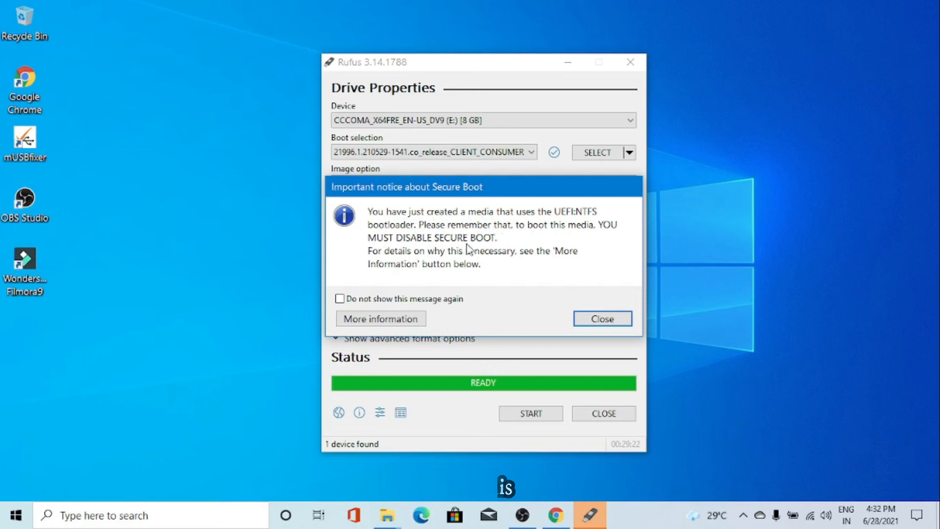
Dismiss the Secure Boot notice and close Rufus
{"action": "left_click", "coordinate": [603, 319]}
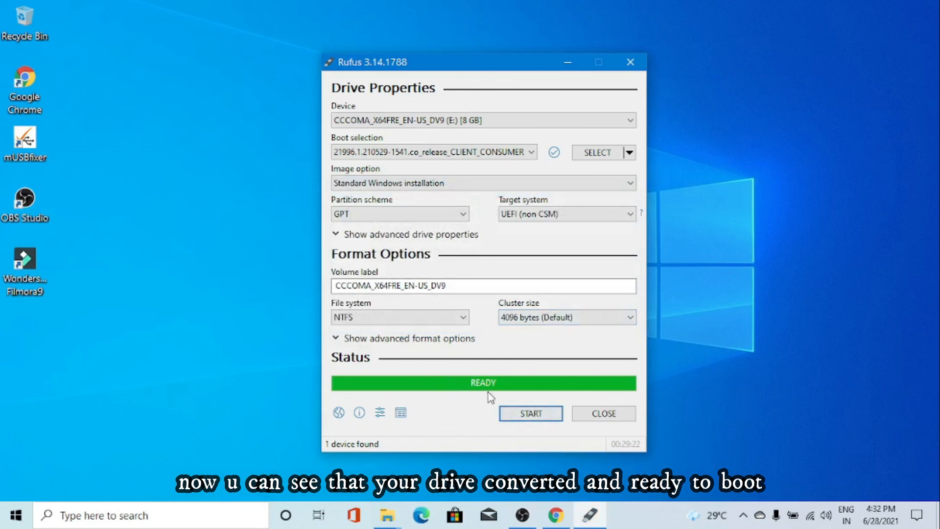
{"action": "left_click", "coordinate": [596, 416]}
Refresh the desktop and close the minimized CCCOMA_X64FRE_EN-US_DV9 (E:) window
{"action": "right_click", "coordinate": [503, 300]}
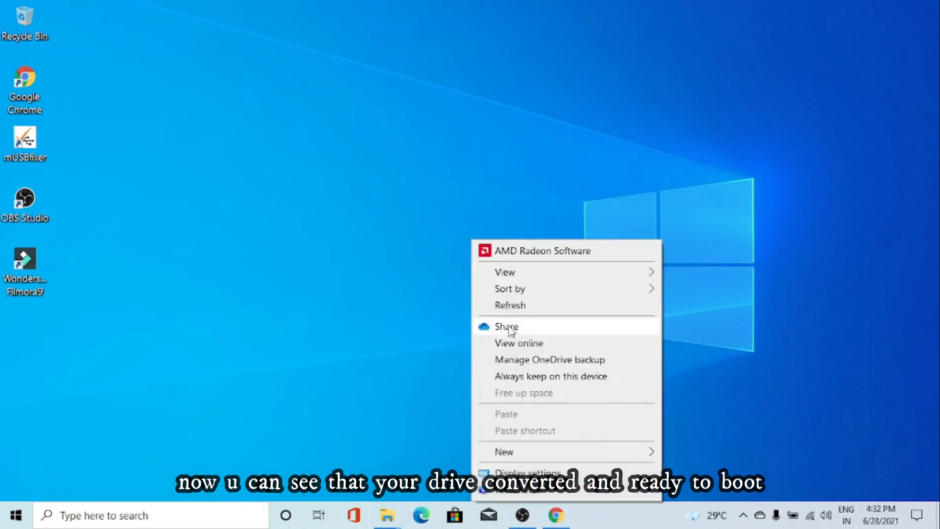
{"action": "left_click", "coordinate": [514, 307]}
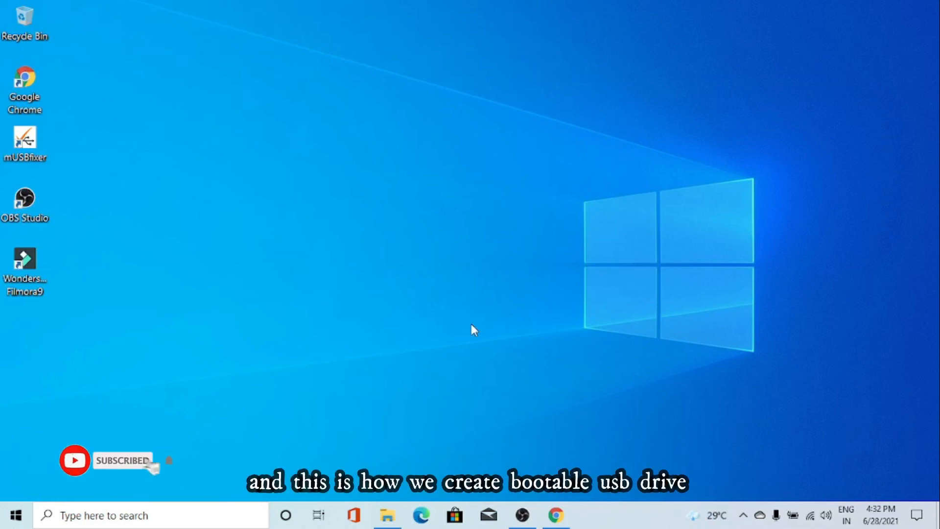
{"action": "left_click", "coordinate": [388, 515]}
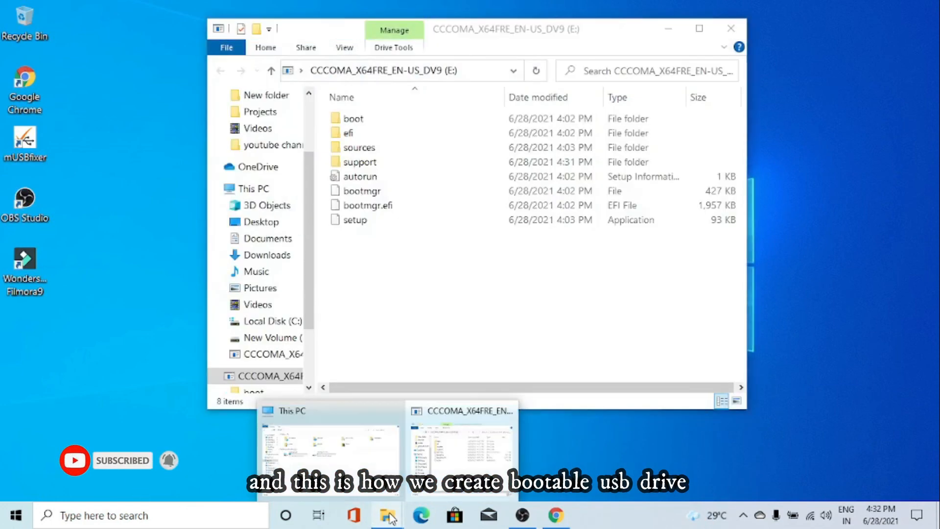
{"action": "left_click", "coordinate": [727, 27]}
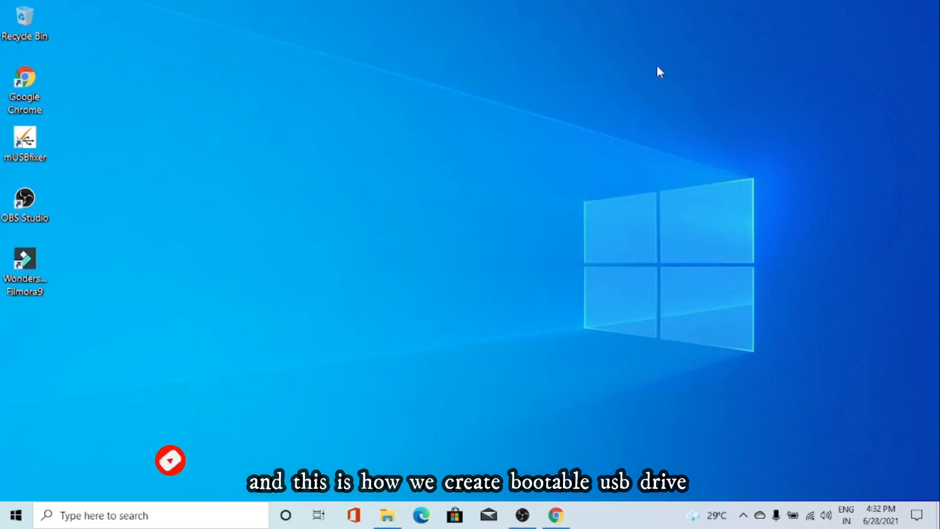
Check the CCCOMA_X64FRE_EN-US_DV9 (E:) drive in This PC and refresh the view
{"action": "left_click", "coordinate": [389, 522]}
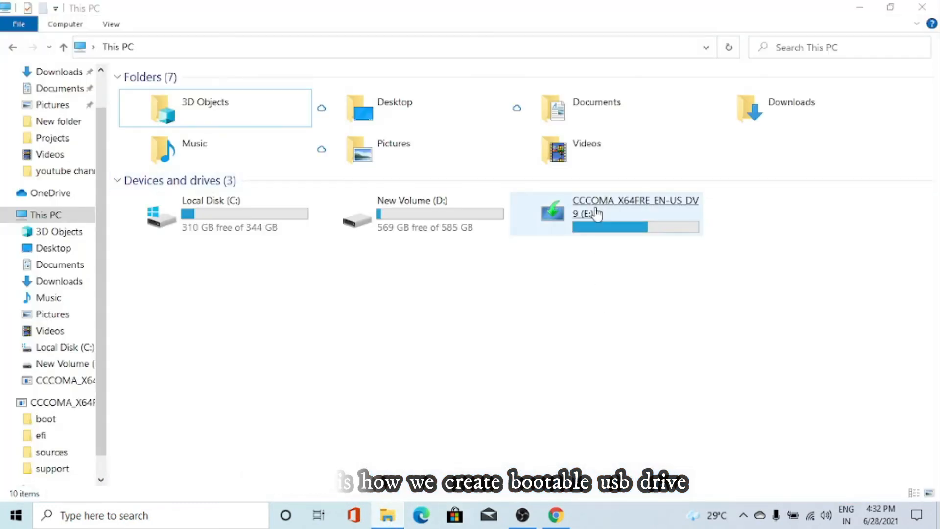
{"action": "left_click", "coordinate": [596, 214]}
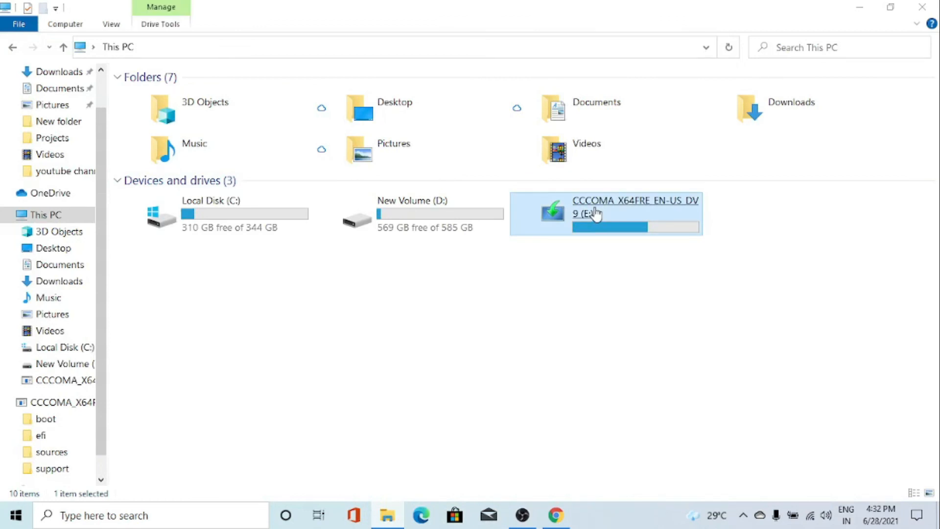
{"action": "right_click", "coordinate": [780, 321]}
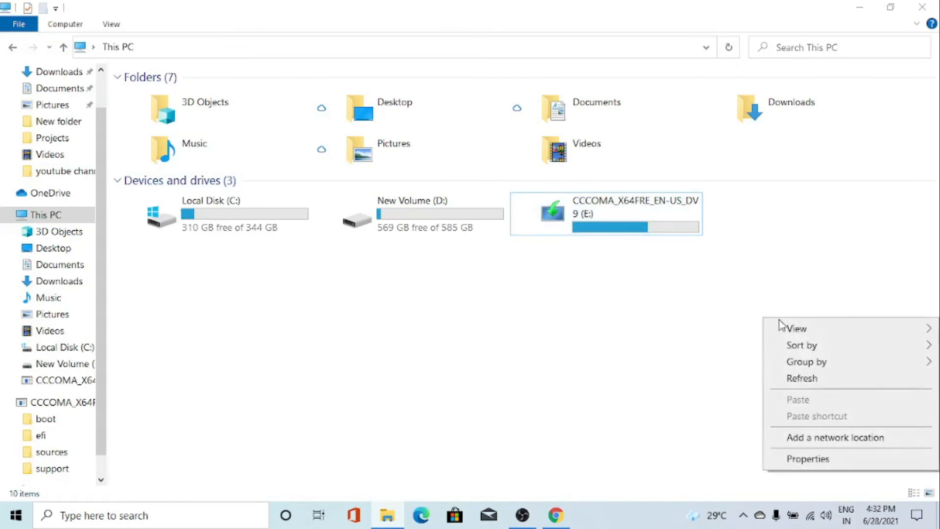
{"action": "left_click", "coordinate": [800, 379]}
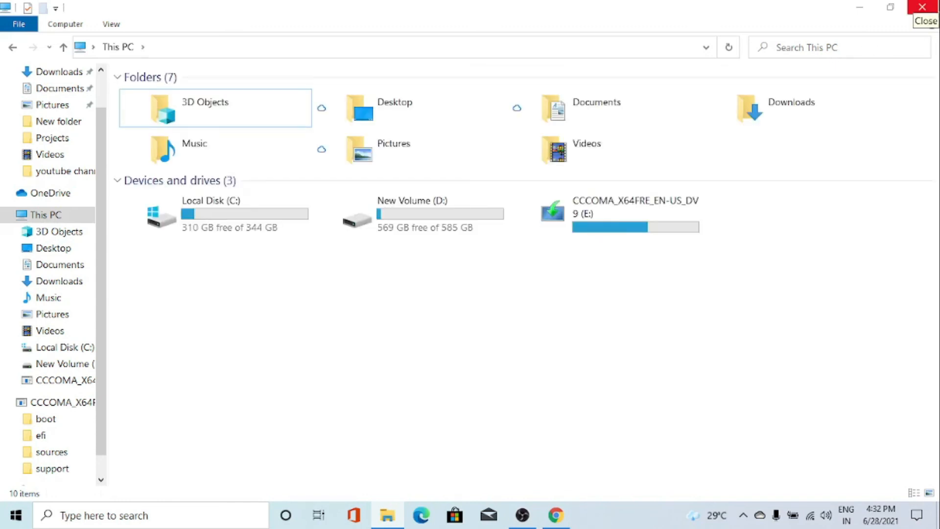
Close the This PC window and refresh the desktop
{"action": "left_click", "coordinate": [922, 7]}
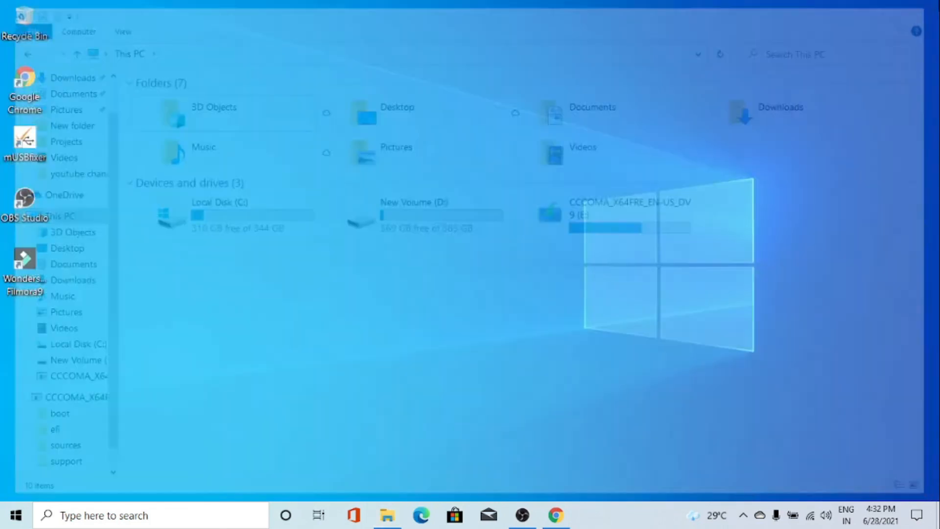
{"action": "right_click", "coordinate": [724, 143]}
{"action": "left_click", "coordinate": [753, 211]}
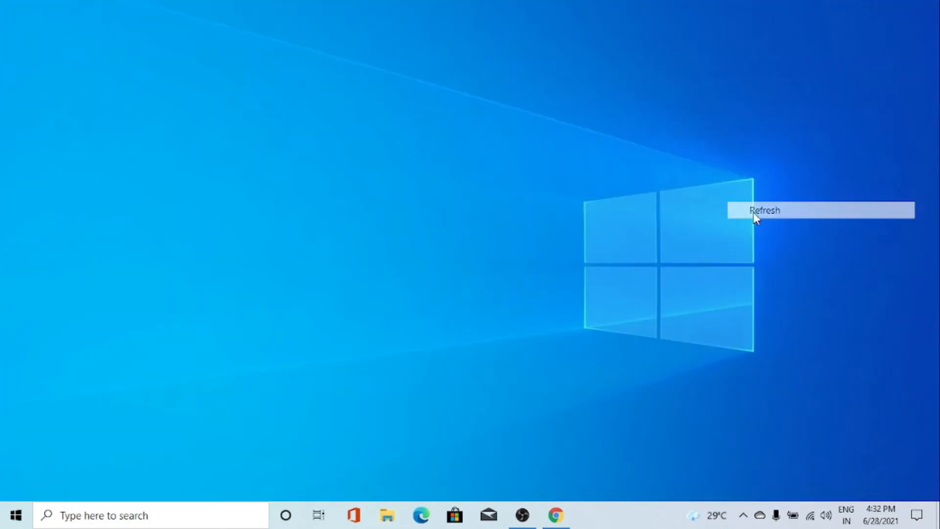